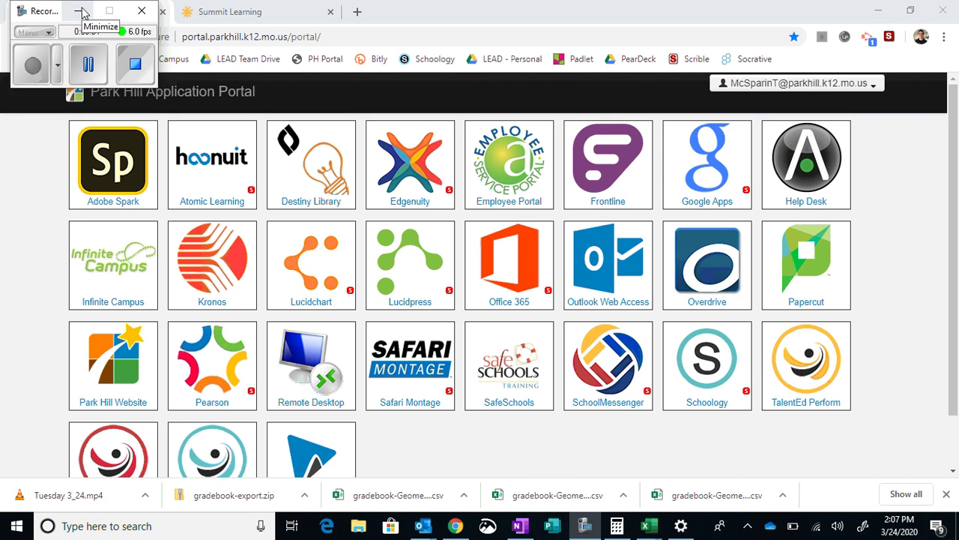
Step: Minimize the screen recorder, Chrome and OneNote windows to clear the desktop
{"action": "left_click", "coordinate": [81, 11]}
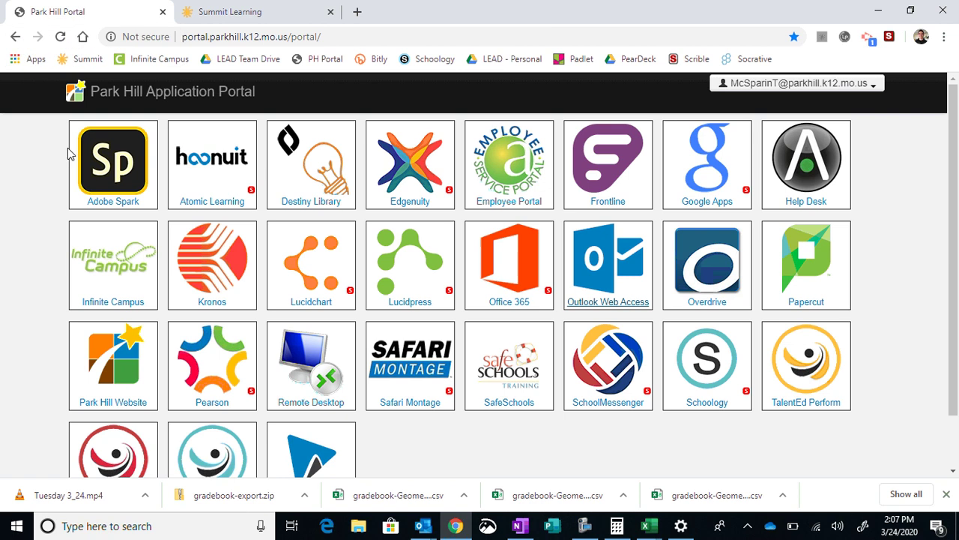
{"action": "left_click", "coordinate": [879, 10]}
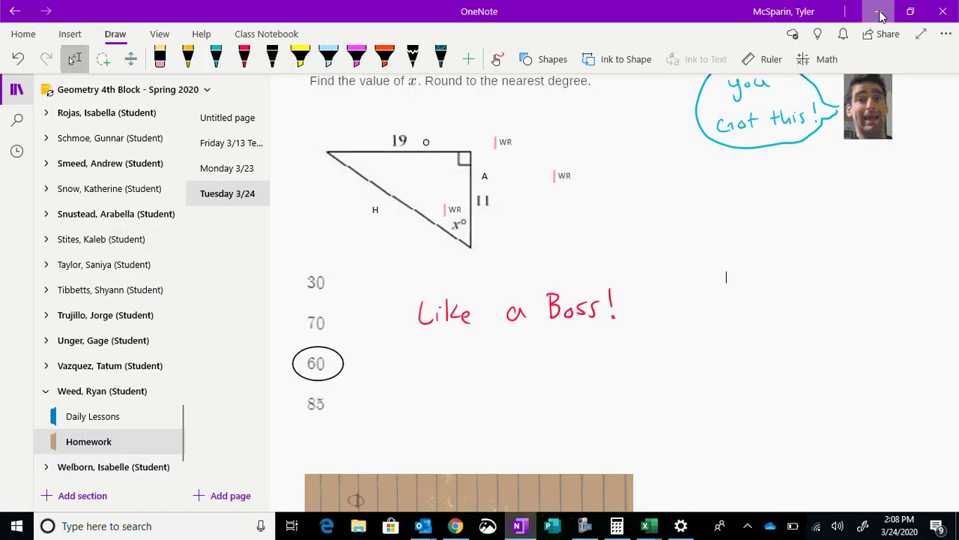
{"action": "left_click", "coordinate": [880, 11]}
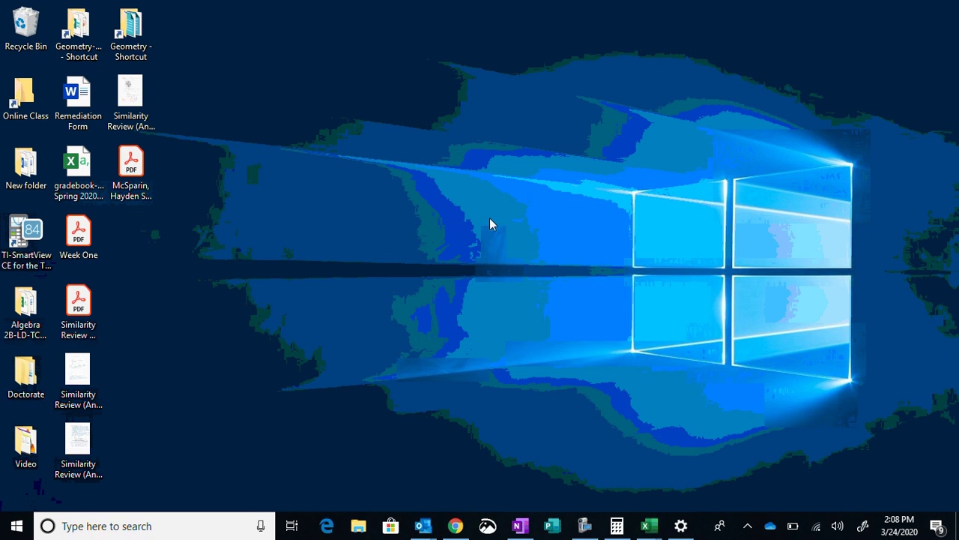
Step: Launch WeVideo from the Park Hill portal and sign in with the Microsoft school account
{"action": "left_click", "coordinate": [455, 525]}
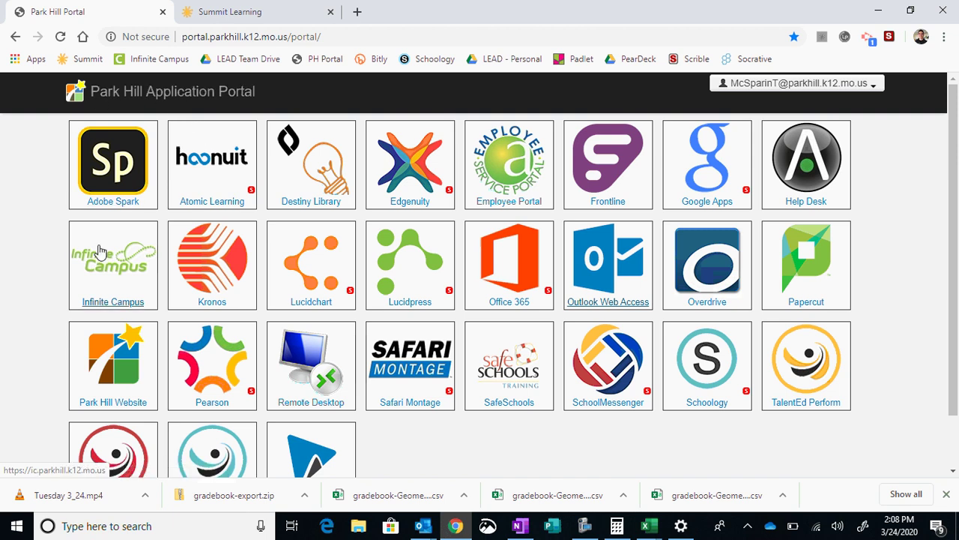
{"action": "scroll", "coordinate": [41, 263], "scroll_direction": "down", "scroll_amount": 1}
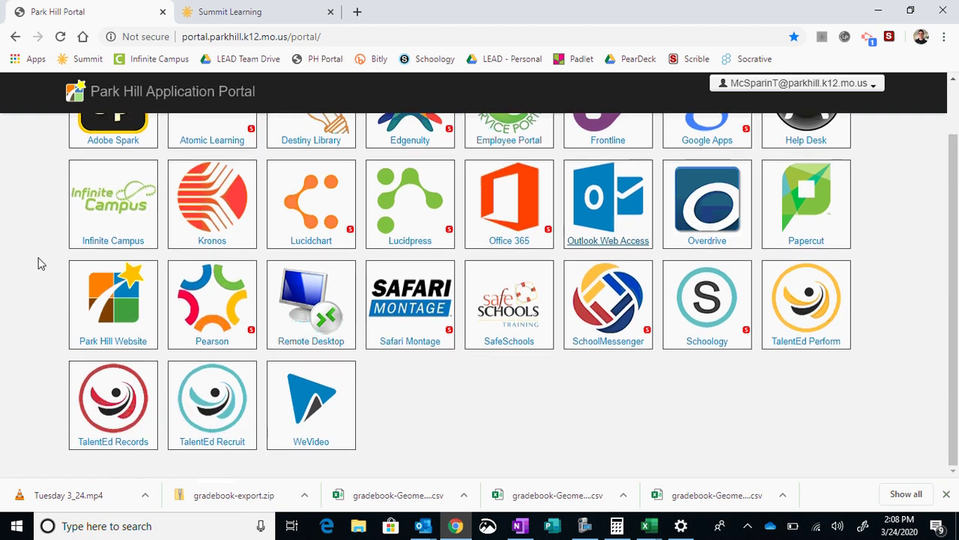
{"action": "left_click", "coordinate": [315, 409]}
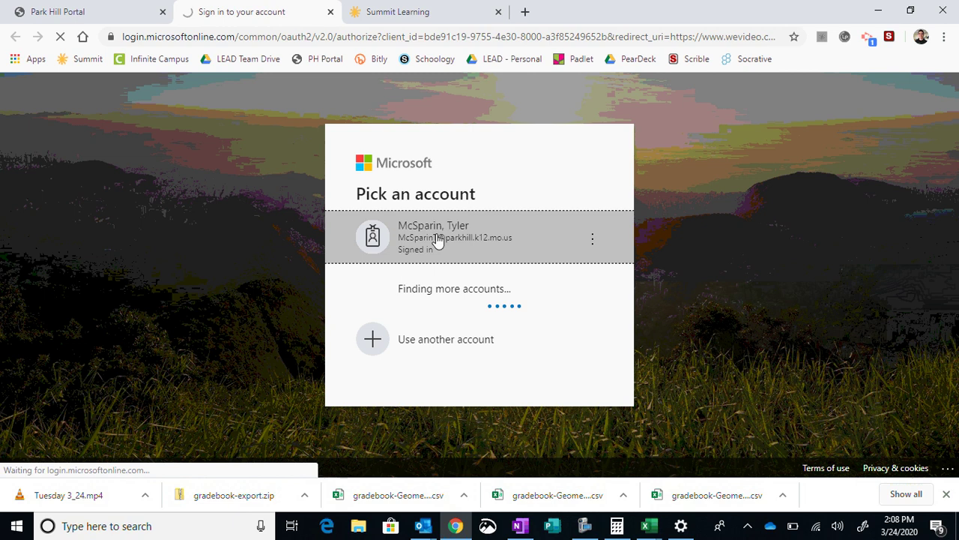
{"action": "left_click", "coordinate": [439, 238]}
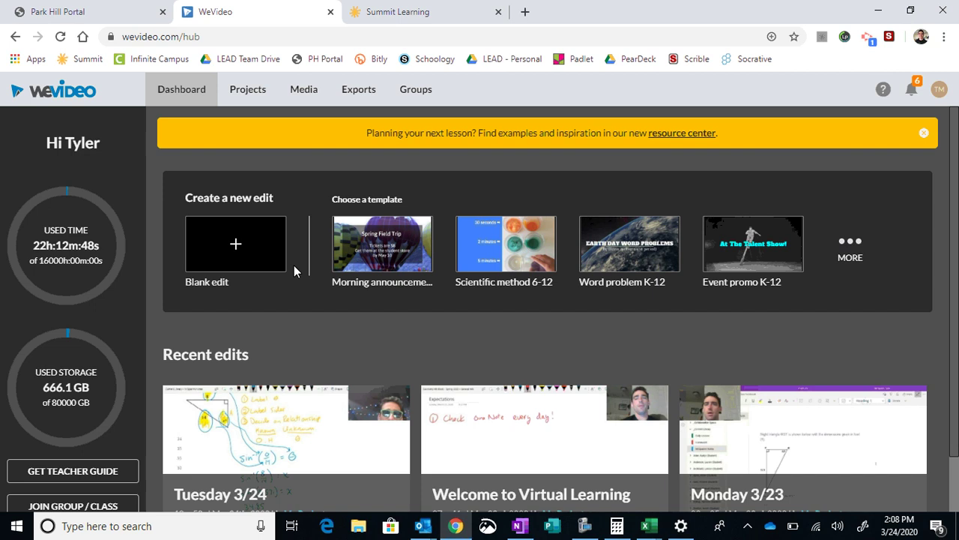
Step: Create a new Blank edit project and show the My media library
{"action": "left_click", "coordinate": [238, 249]}
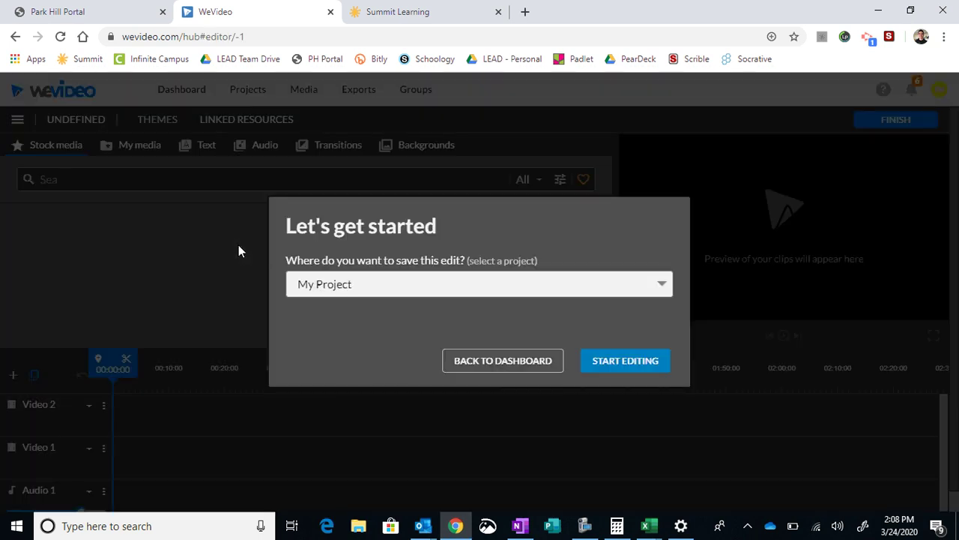
{"action": "left_click", "coordinate": [635, 361]}
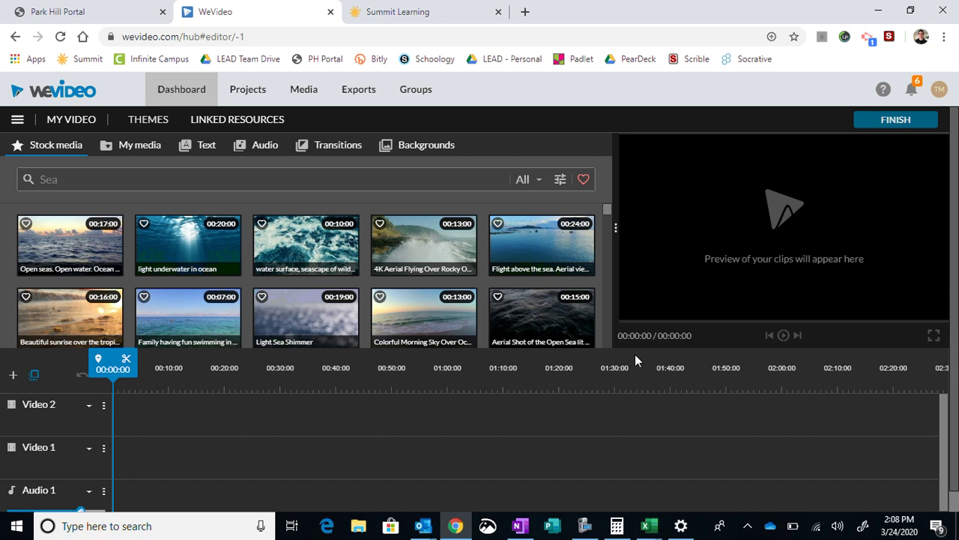
{"action": "left_click", "coordinate": [137, 152]}
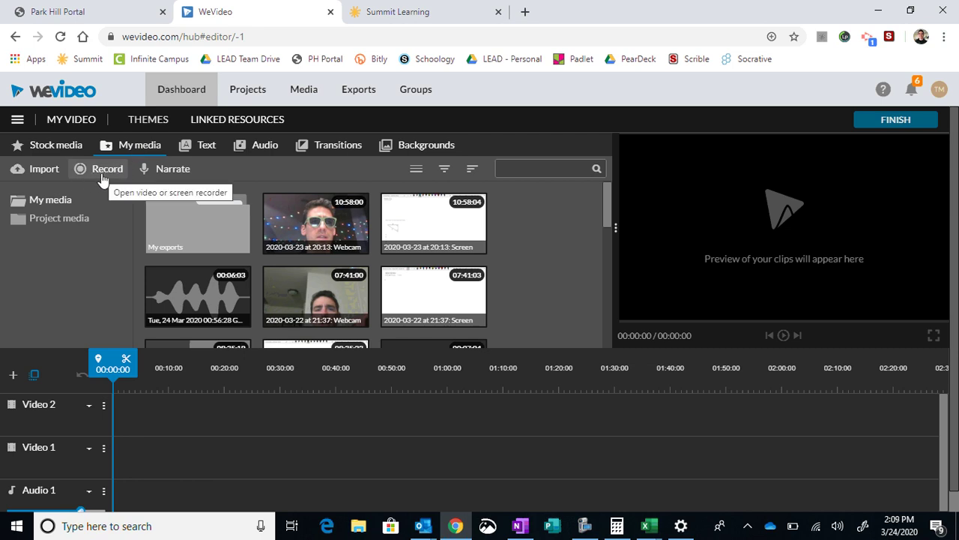
Step: Open the WeVideo recorder with the Webcam & screen option confirmed
{"action": "left_click", "coordinate": [104, 180]}
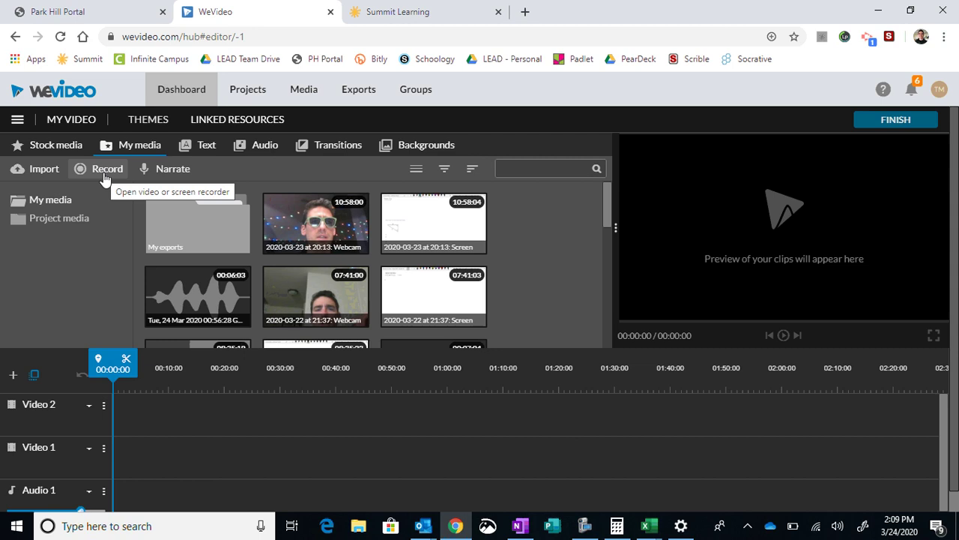
{"action": "left_click", "coordinate": [104, 178]}
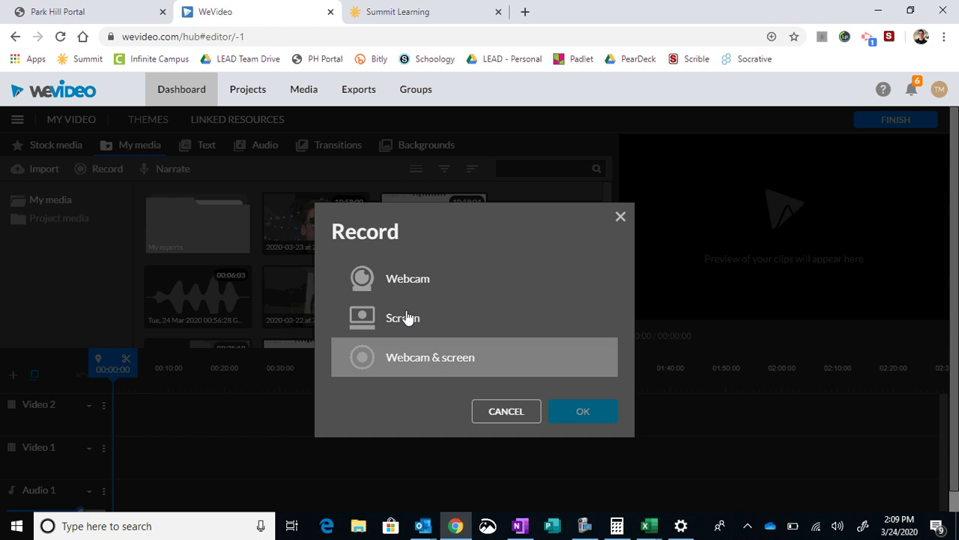
{"action": "left_click", "coordinate": [437, 363]}
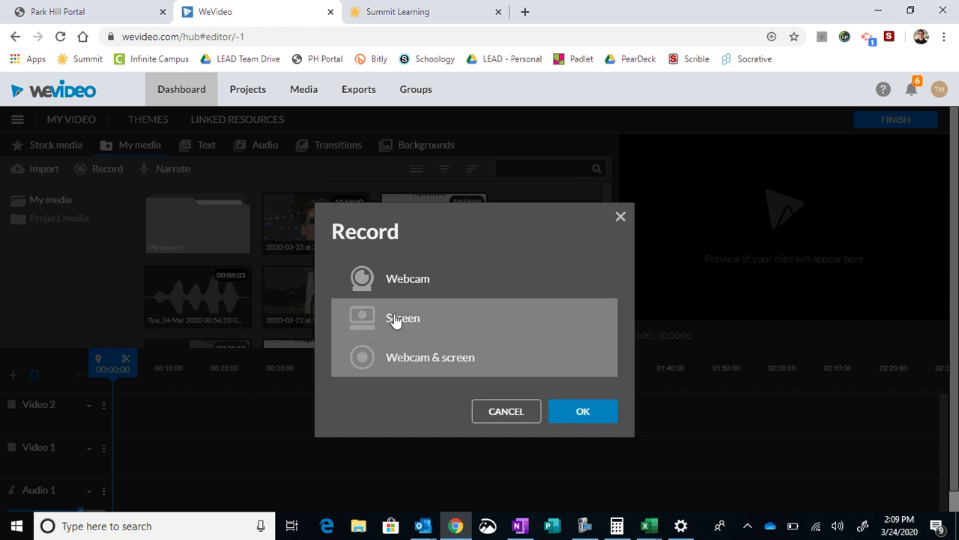
{"action": "left_click", "coordinate": [584, 413]}
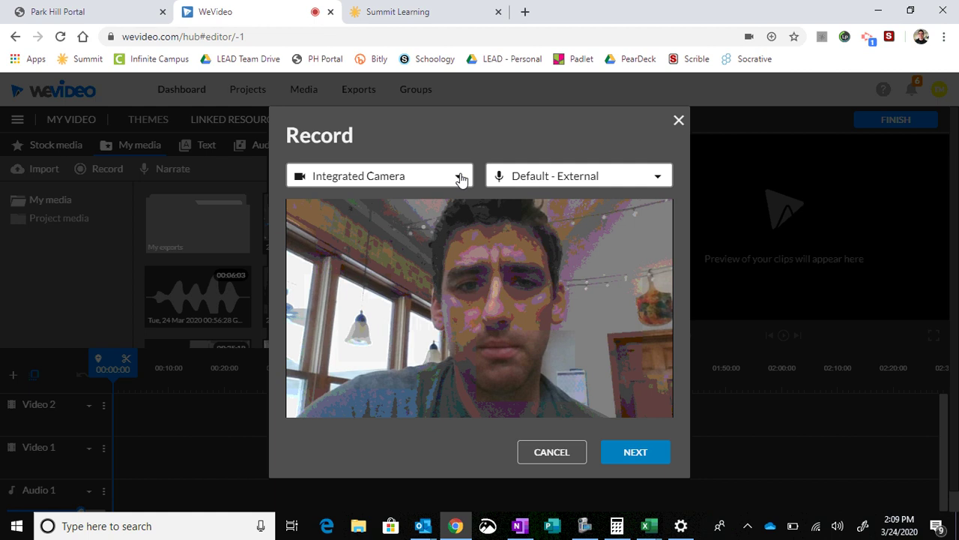
{"action": "left_click", "coordinate": [657, 181]}
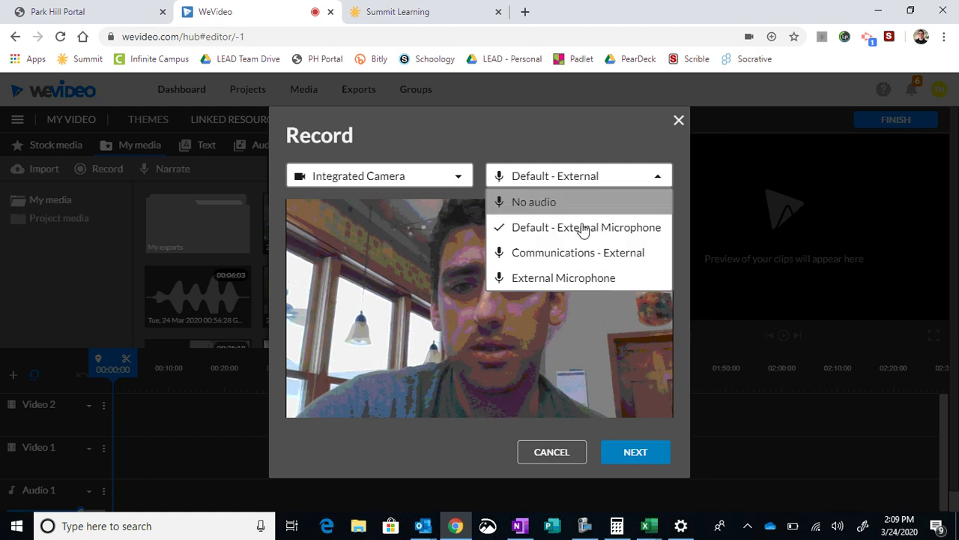
{"action": "left_click", "coordinate": [660, 177]}
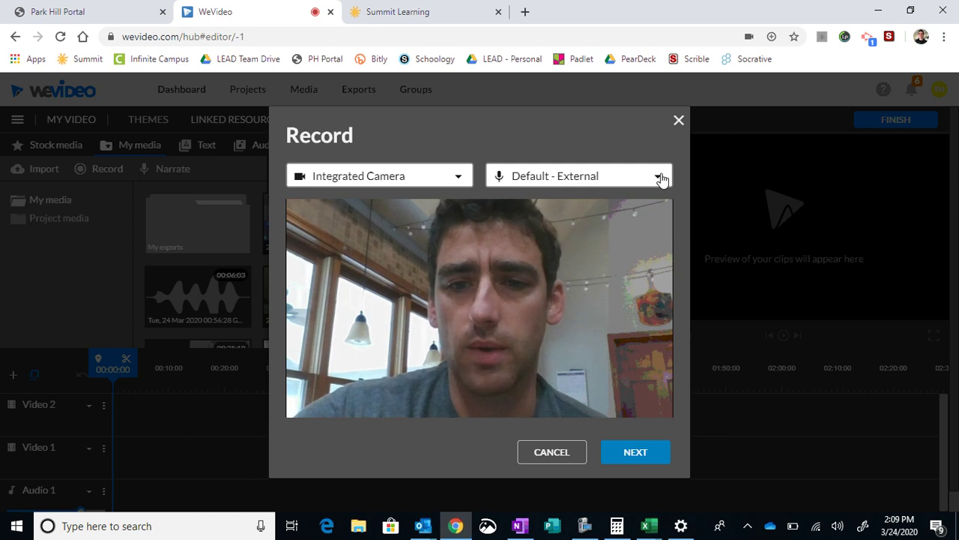
Step: Select Your Entire Screen in Chrome's share picker, then close it without sharing
{"action": "left_click", "coordinate": [635, 453]}
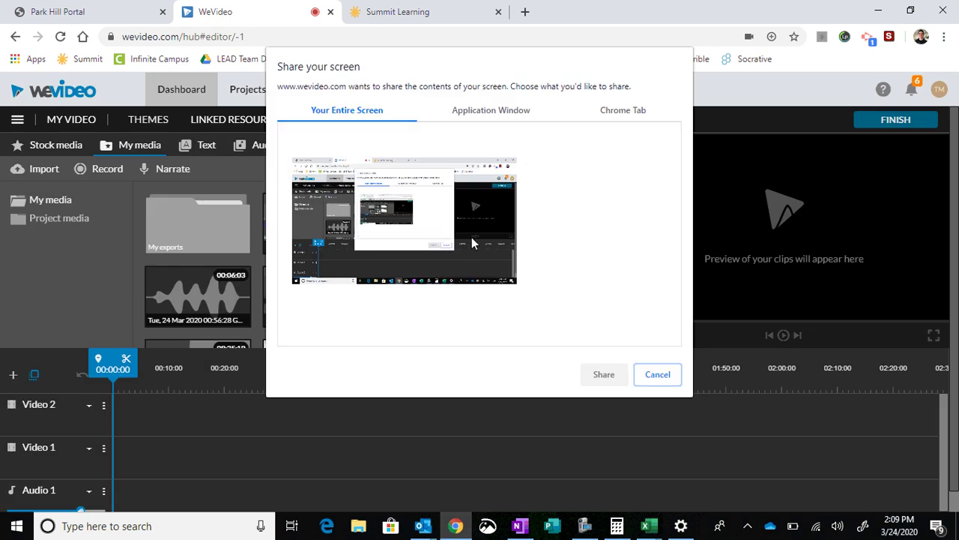
{"action": "left_click", "coordinate": [454, 240]}
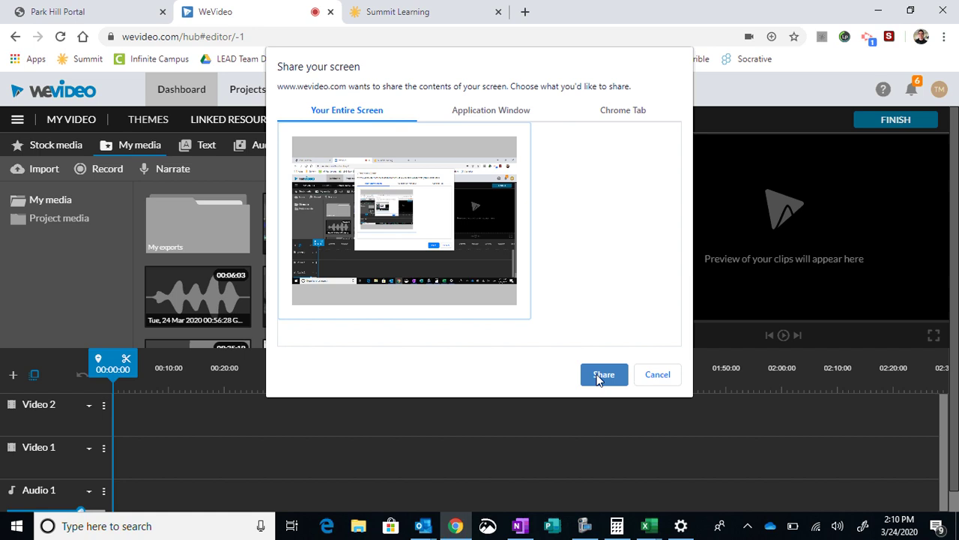
{"action": "left_click", "coordinate": [657, 375]}
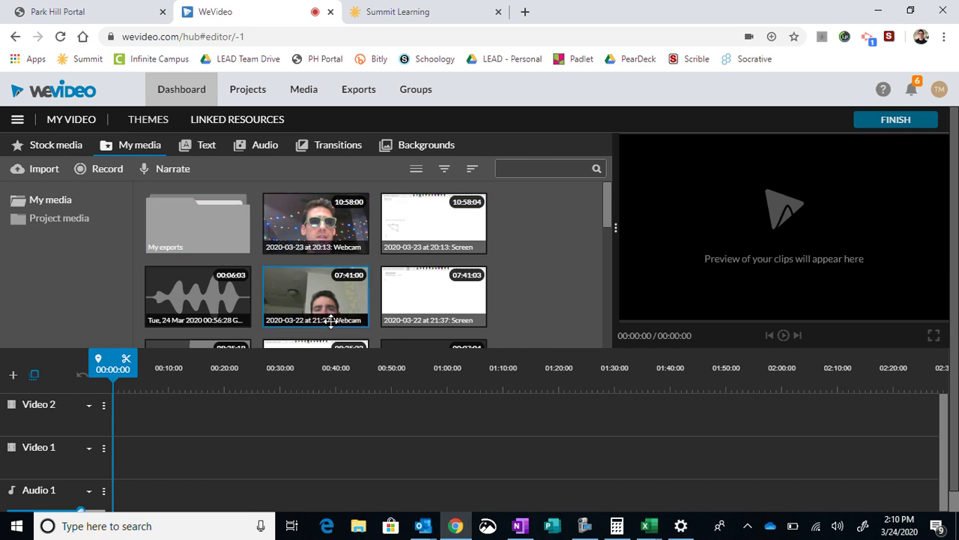
Step: Scroll the My media grid down to the oldest March 11–12 recordings
{"action": "scroll", "coordinate": [500, 290], "scroll_direction": "down", "scroll_amount": 3}
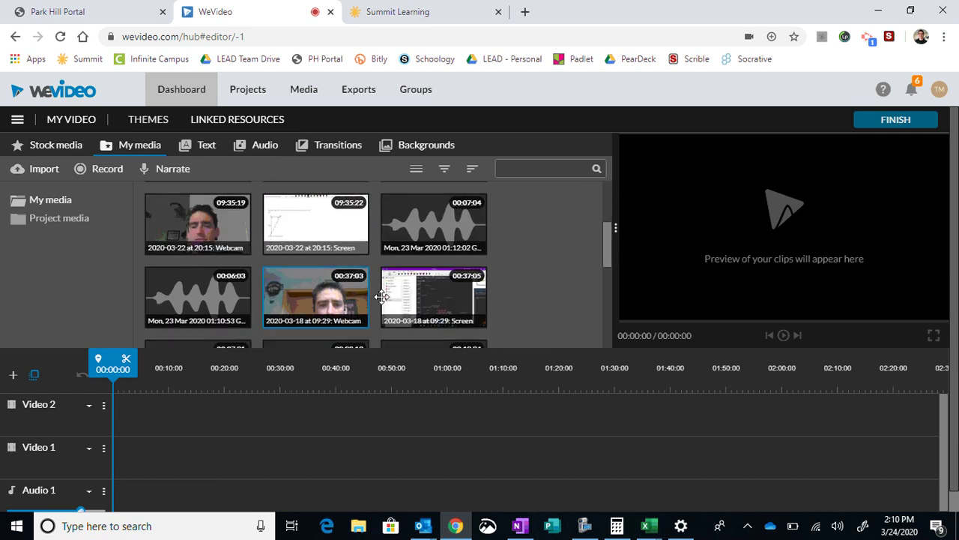
{"action": "scroll", "coordinate": [541, 292], "scroll_direction": "down", "scroll_amount": 3}
{"action": "scroll", "coordinate": [541, 293], "scroll_direction": "down", "scroll_amount": 3}
{"action": "scroll", "coordinate": [541, 292], "scroll_direction": "down", "scroll_amount": 3}
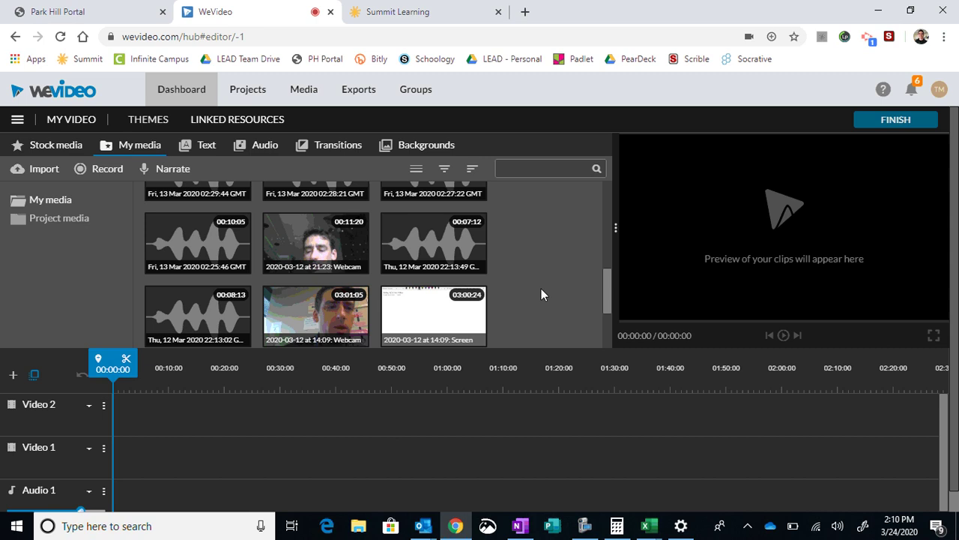
{"action": "scroll", "coordinate": [541, 294], "scroll_direction": "down", "scroll_amount": 1}
{"action": "scroll", "coordinate": [541, 294], "scroll_direction": "down", "scroll_amount": 1}
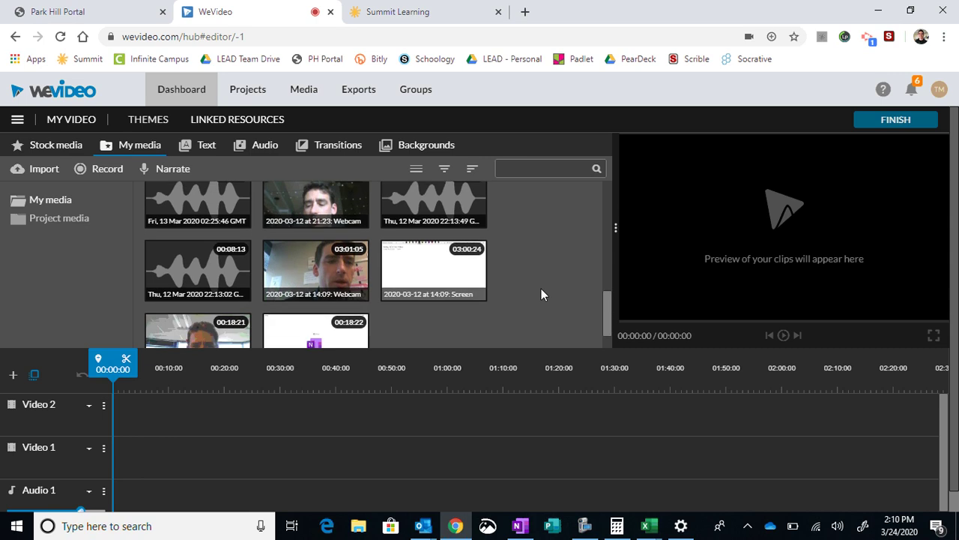
{"action": "scroll", "coordinate": [541, 295], "scroll_direction": "down", "scroll_amount": 1}
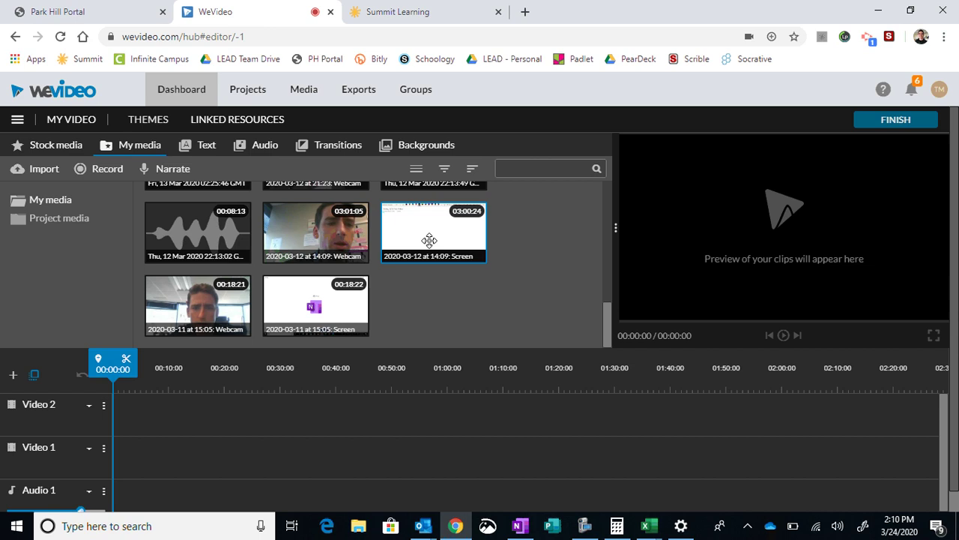
Step: Place the 14:09 Screen clip at 00:00 on Video 1 and the 14:09 Webcam clip on Video 2
{"action": "mouse_move", "coordinate": [430, 242]}
{"action": "left_mouse_down"}
{"action": "mouse_move", "coordinate": [339, 443]}
{"action": "mouse_move", "coordinate": [150, 466]}
{"action": "left_mouse_up"}
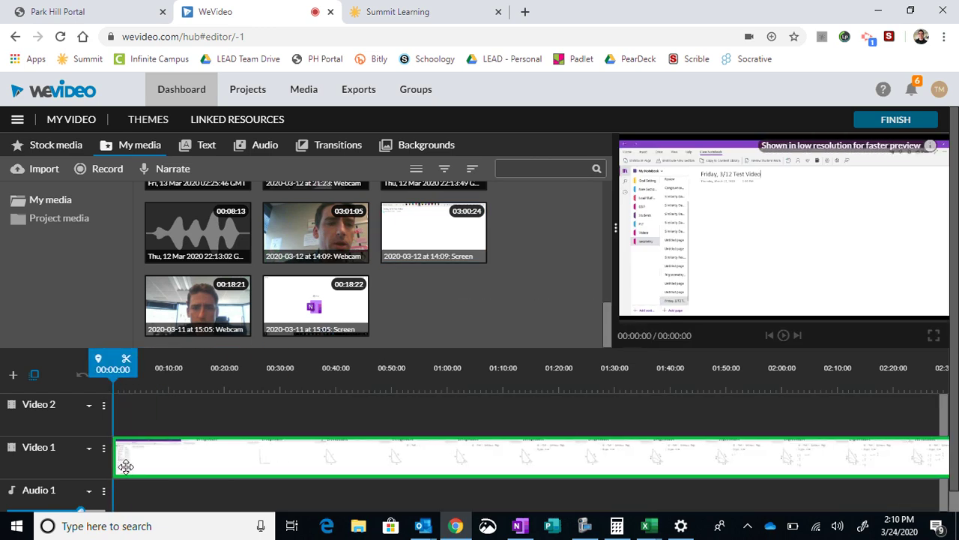
{"action": "left_click_drag", "start_coordinate": [149, 466], "coordinate": [124, 471]}
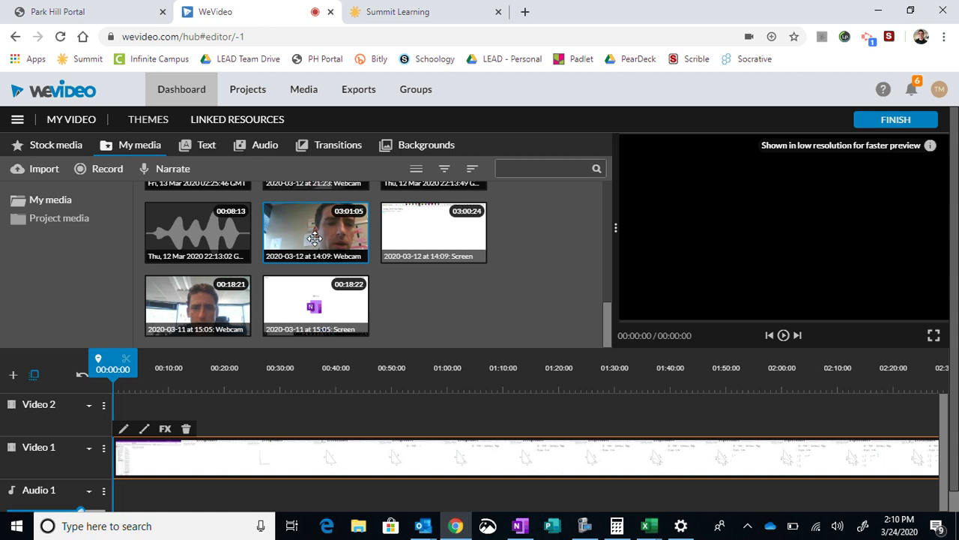
{"action": "mouse_move", "coordinate": [327, 228]}
{"action": "left_mouse_down"}
{"action": "mouse_move", "coordinate": [296, 398]}
{"action": "mouse_move", "coordinate": [204, 433]}
{"action": "left_mouse_up"}
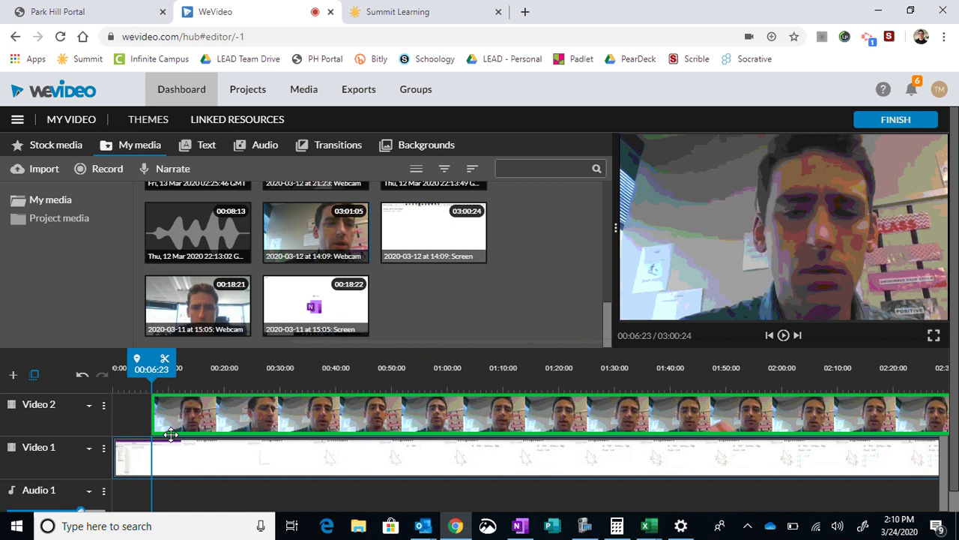
{"action": "left_click_drag", "start_coordinate": [203, 433], "coordinate": [112, 434]}
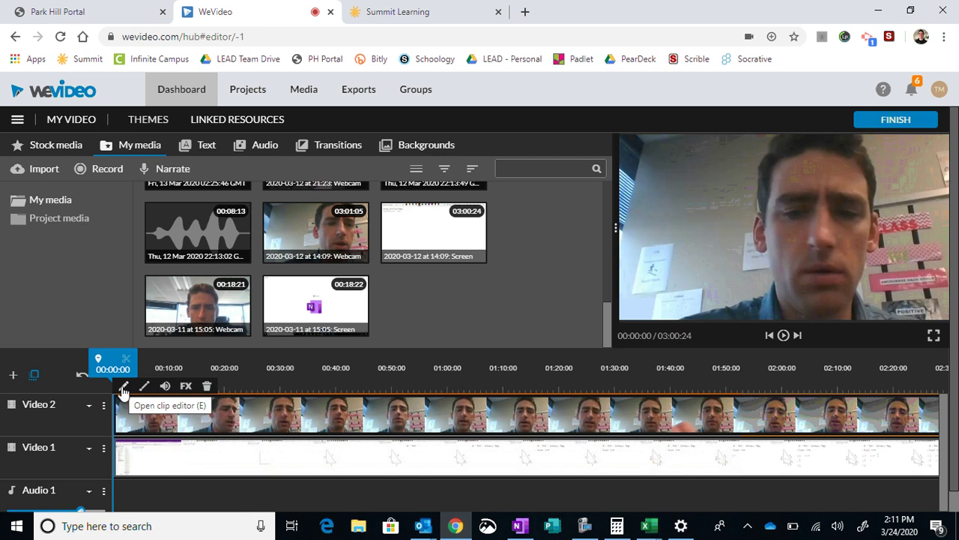
Step: Set the webcam clip's Scale to 0.25 in the clip editor
{"action": "left_click", "coordinate": [124, 387]}
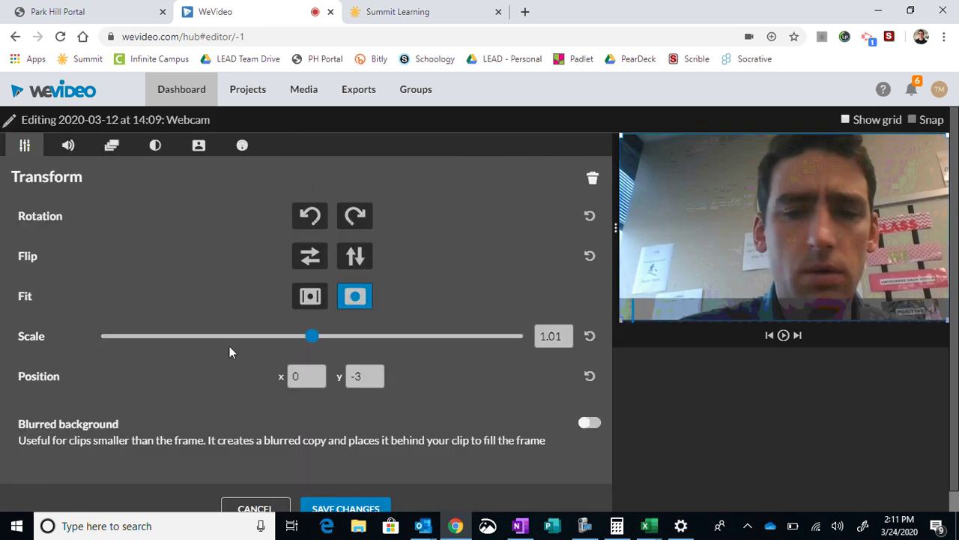
{"action": "left_click_drag", "start_coordinate": [313, 339], "coordinate": [208, 338]}
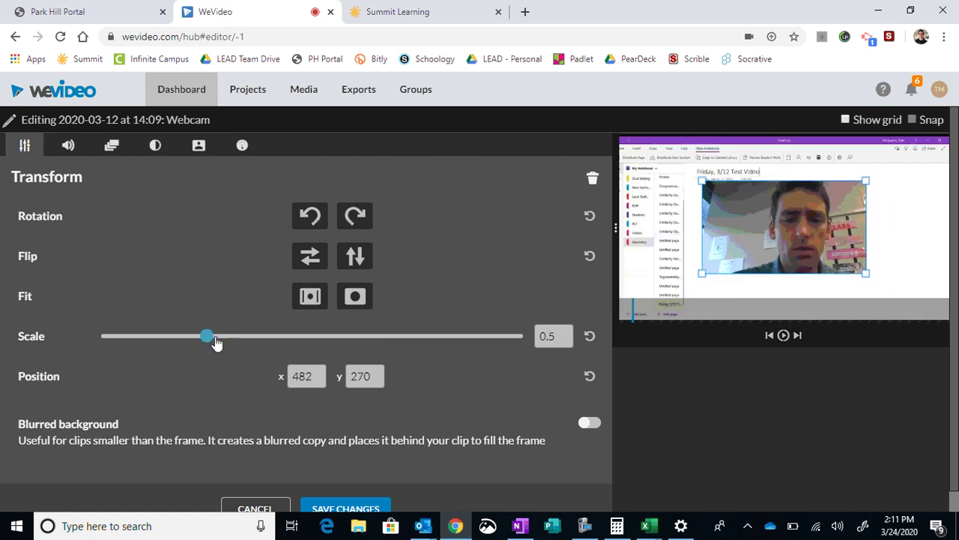
{"action": "left_click_drag", "start_coordinate": [214, 340], "coordinate": [284, 341]}
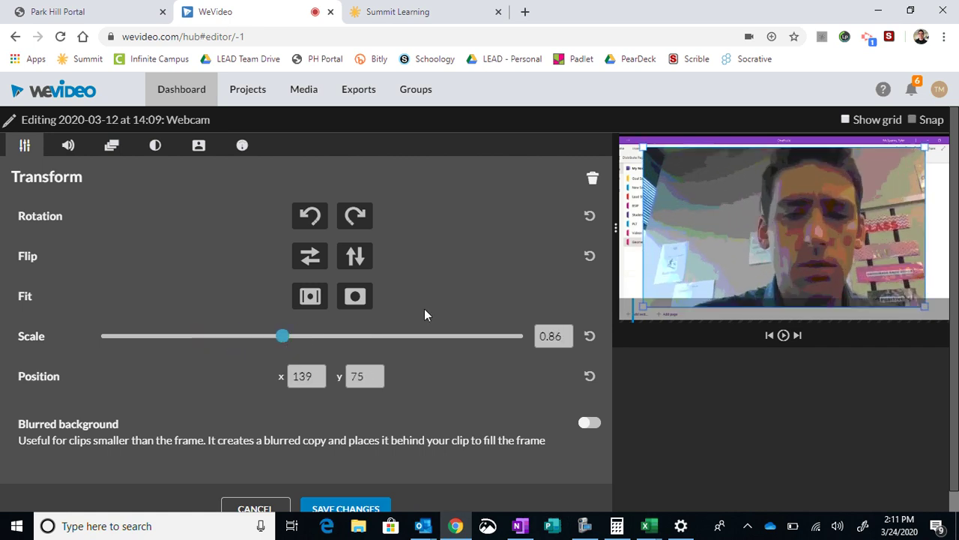
{"action": "double_click", "coordinate": [564, 337]}
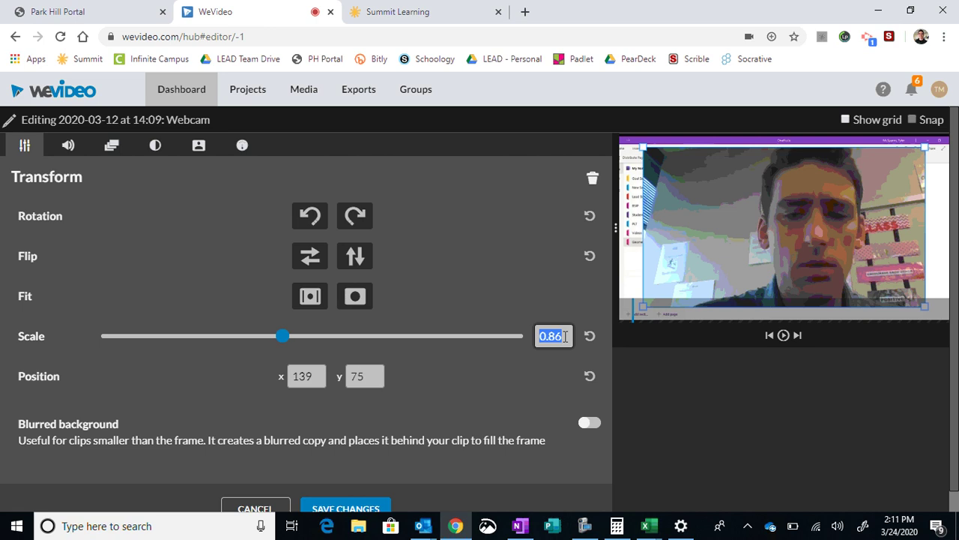
{"action": "key", "text": "BackSpace"}
{"action": "type", "text": ".25"}
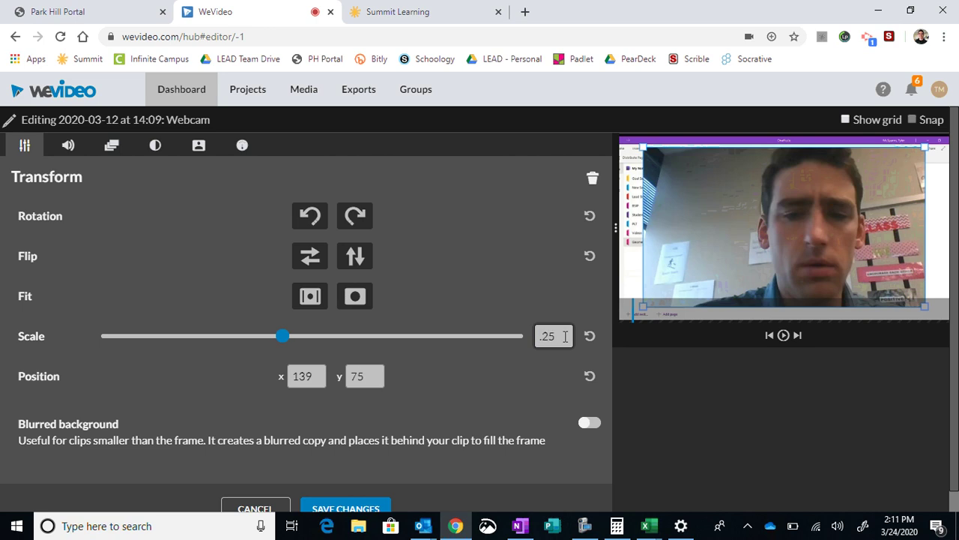
{"action": "key", "text": "Return"}
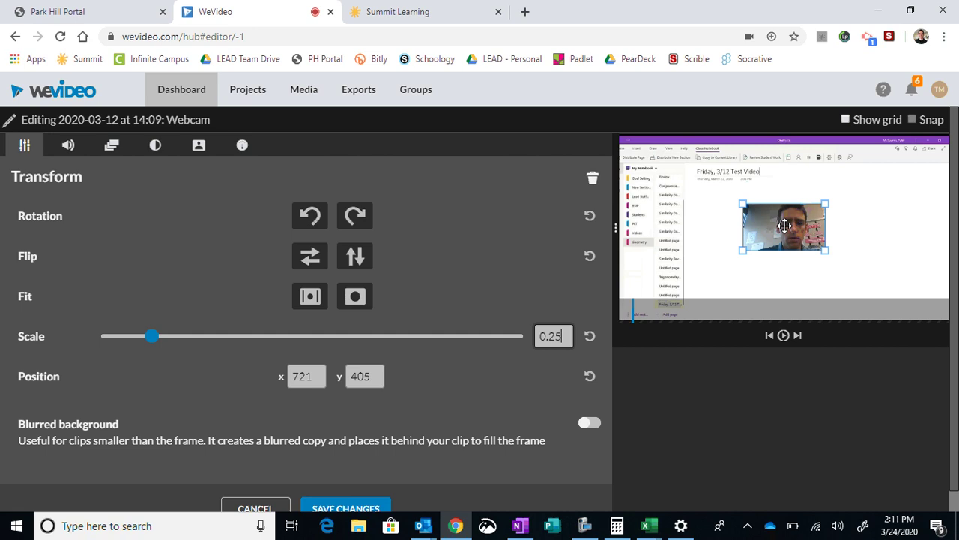
Step: Move the webcam overlay to the preview's top-left corner and save changes
{"action": "mouse_move", "coordinate": [810, 220]}
{"action": "left_mouse_down"}
{"action": "mouse_move", "coordinate": [703, 164]}
{"action": "mouse_move", "coordinate": [823, 203]}
{"action": "left_mouse_up"}
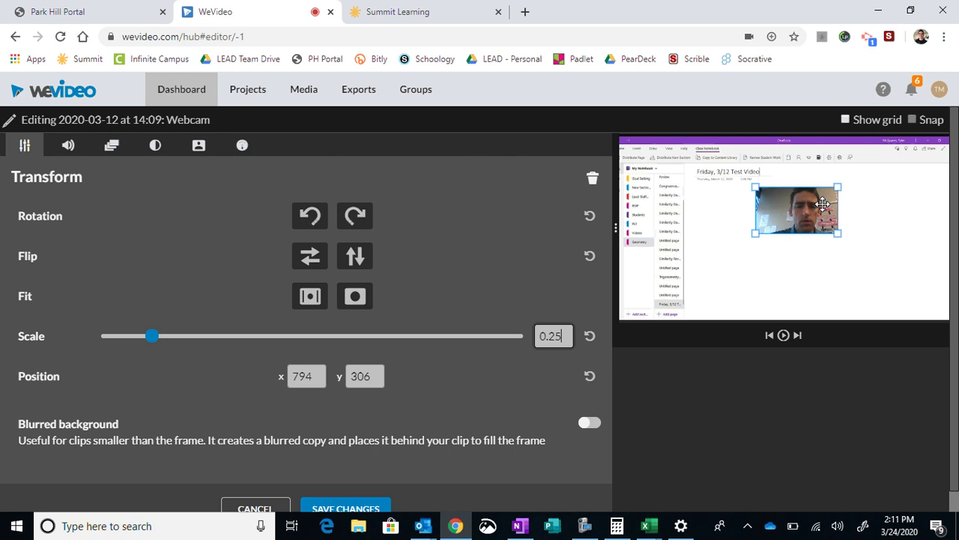
{"action": "mouse_move", "coordinate": [823, 204]}
{"action": "left_mouse_down"}
{"action": "mouse_move", "coordinate": [921, 271]}
{"action": "mouse_move", "coordinate": [816, 245]}
{"action": "mouse_move", "coordinate": [660, 168]}
{"action": "left_mouse_up"}
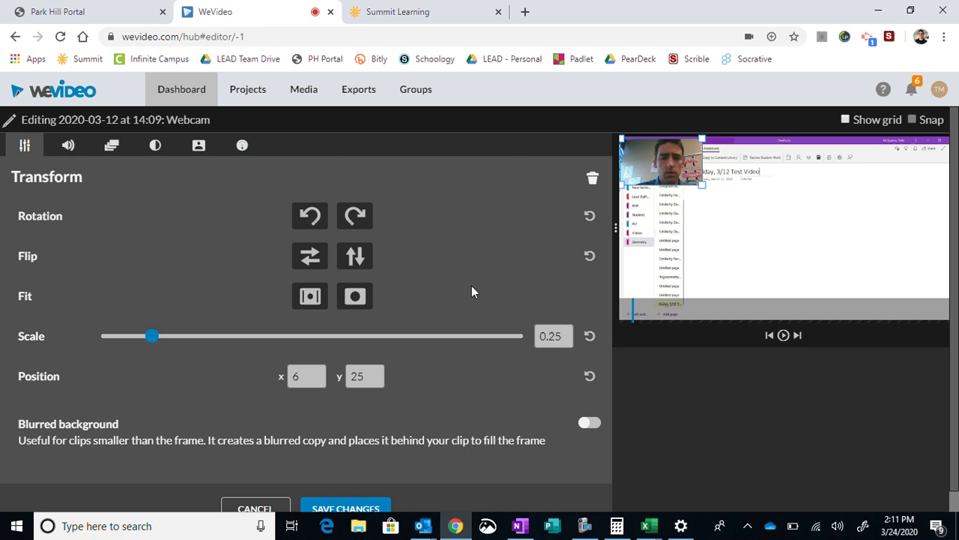
{"action": "scroll", "coordinate": [403, 405], "scroll_direction": "down", "scroll_amount": 1}
{"action": "left_click", "coordinate": [352, 485]}
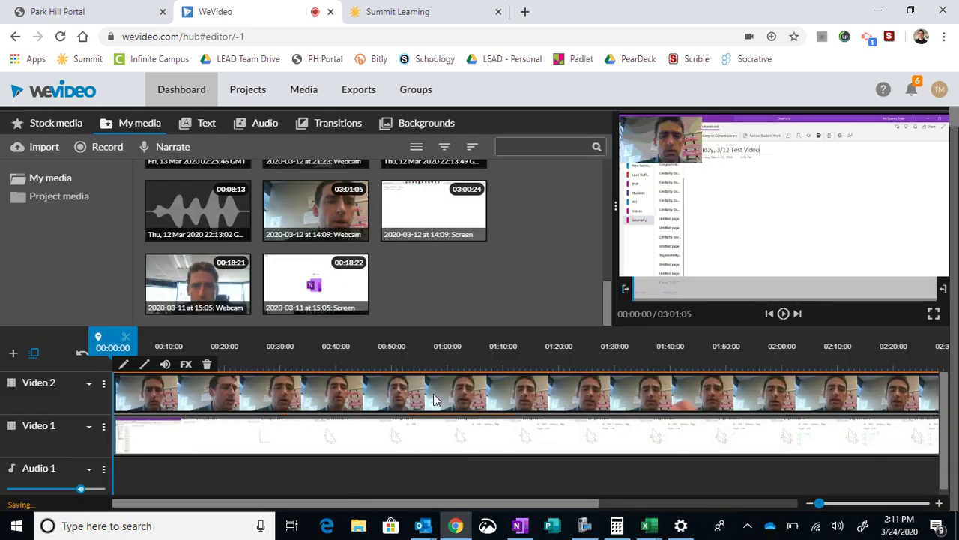
Step: Play and pause the preview to check the corner webcam overlay
{"action": "left_click", "coordinate": [783, 314]}
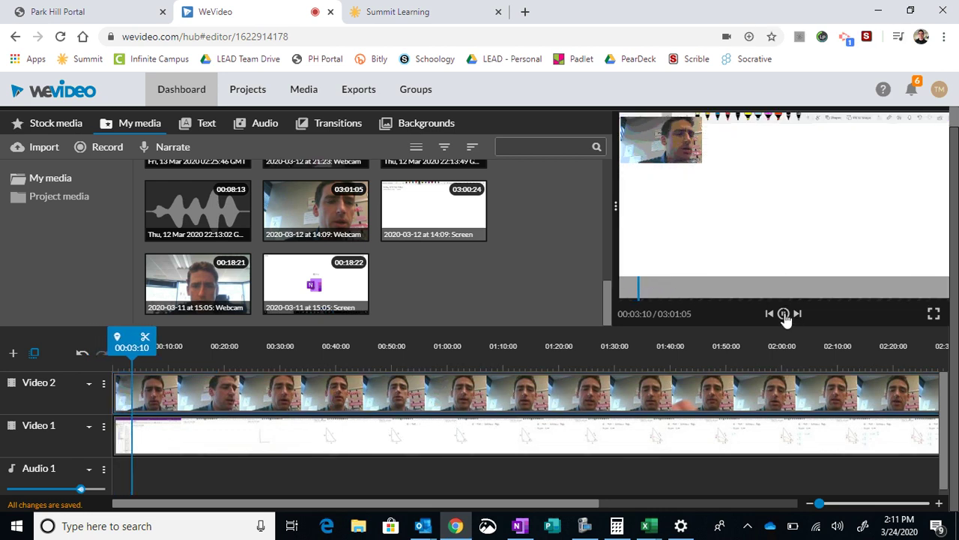
{"action": "left_click", "coordinate": [783, 314]}
{"action": "scroll", "coordinate": [568, 231], "scroll_direction": "up", "scroll_amount": 5}
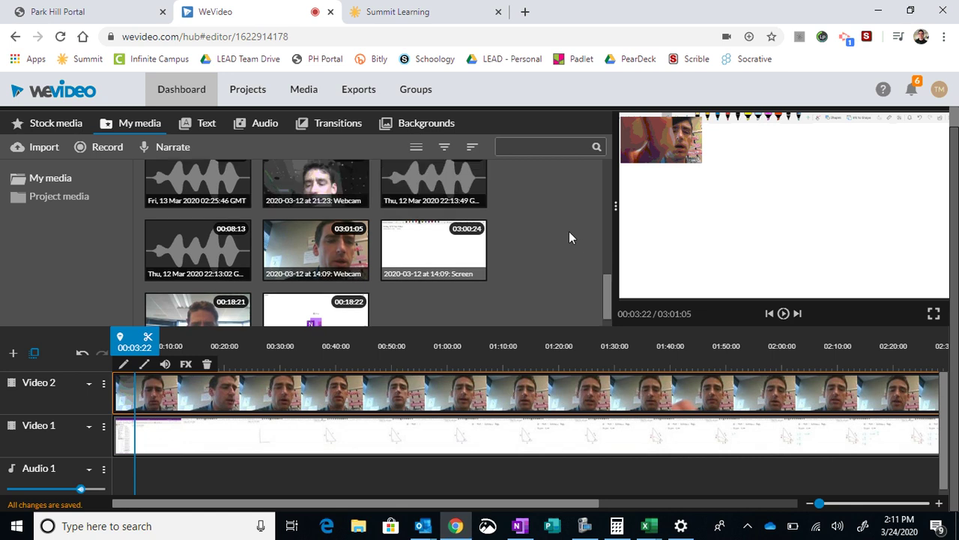
{"action": "scroll", "coordinate": [585, 262], "scroll_direction": "up", "scroll_amount": 5}
{"action": "scroll", "coordinate": [619, 344], "scroll_direction": "up", "scroll_amount": 2}
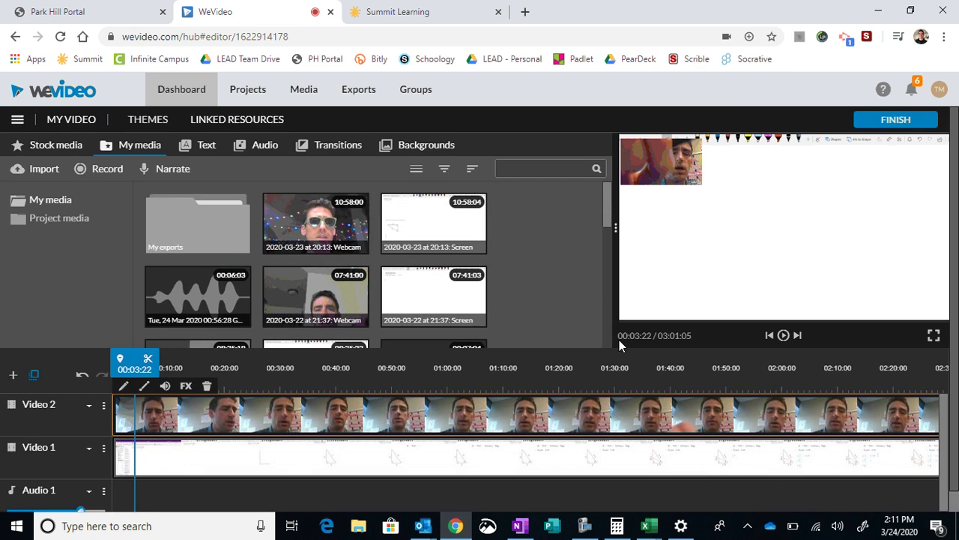
Step: Open FINISH's export title prompt ('My Video 38') and dismiss it without exporting
{"action": "left_click", "coordinate": [884, 120]}
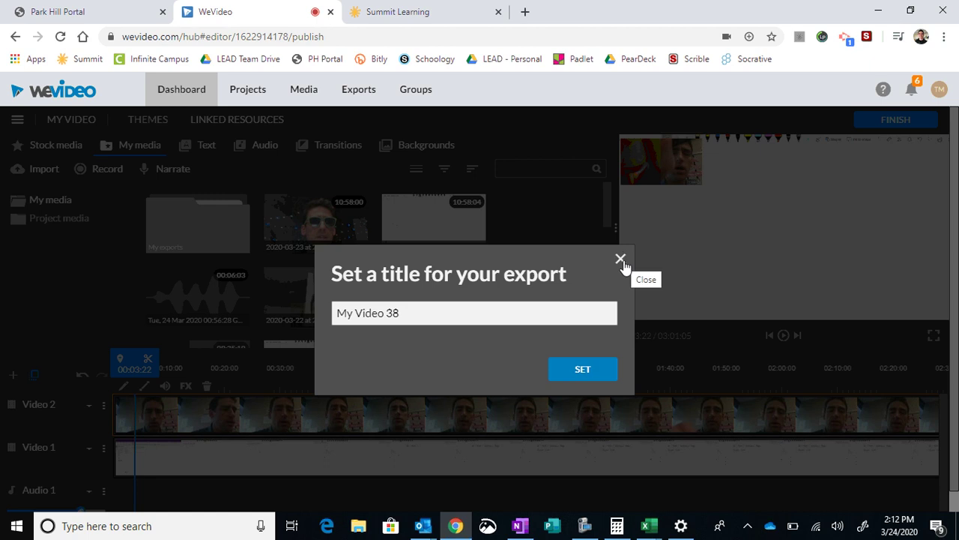
{"action": "left_click", "coordinate": [620, 260]}
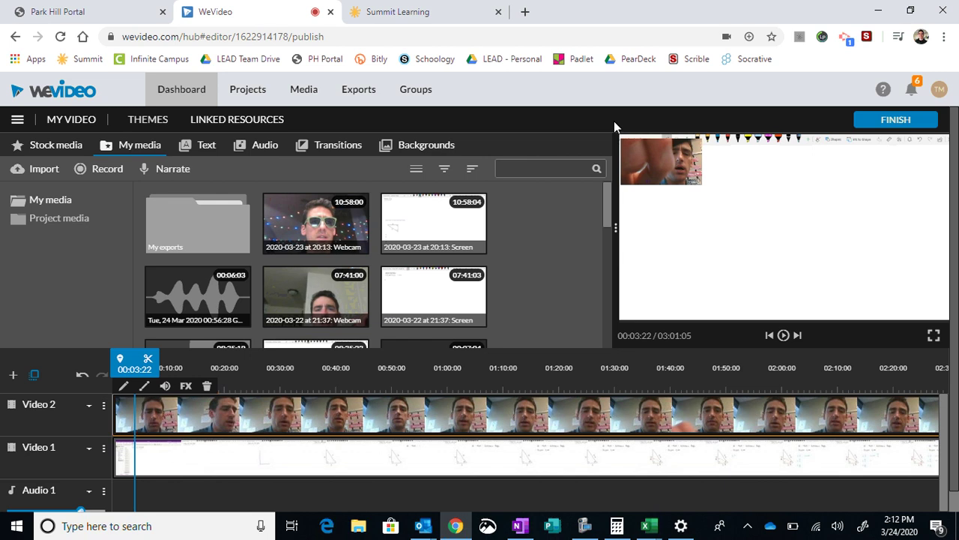
Step: Switch to OneNote and open My Notebook from the notebook list
{"action": "mouse_move", "coordinate": [783, 227]}
{"action": "left_click", "coordinate": [519, 526]}
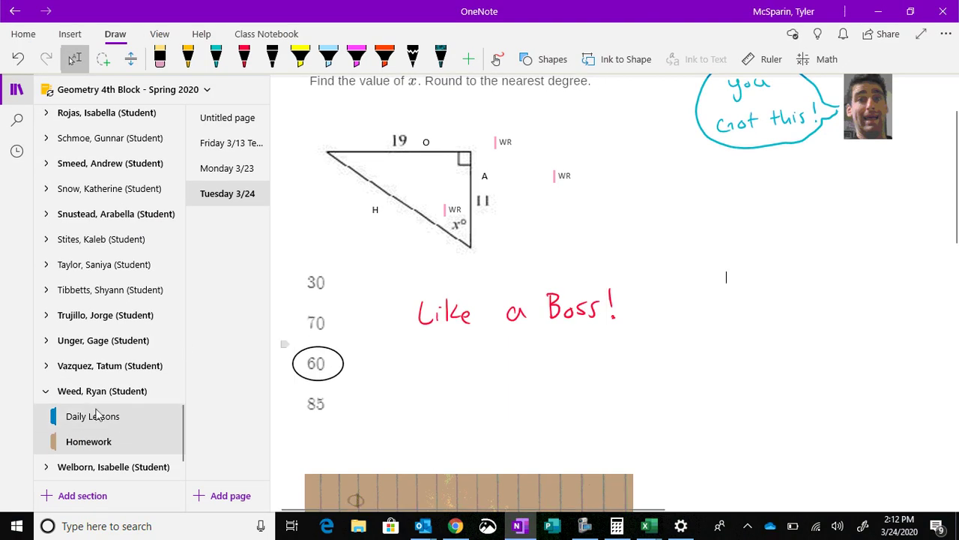
{"action": "left_click", "coordinate": [132, 86]}
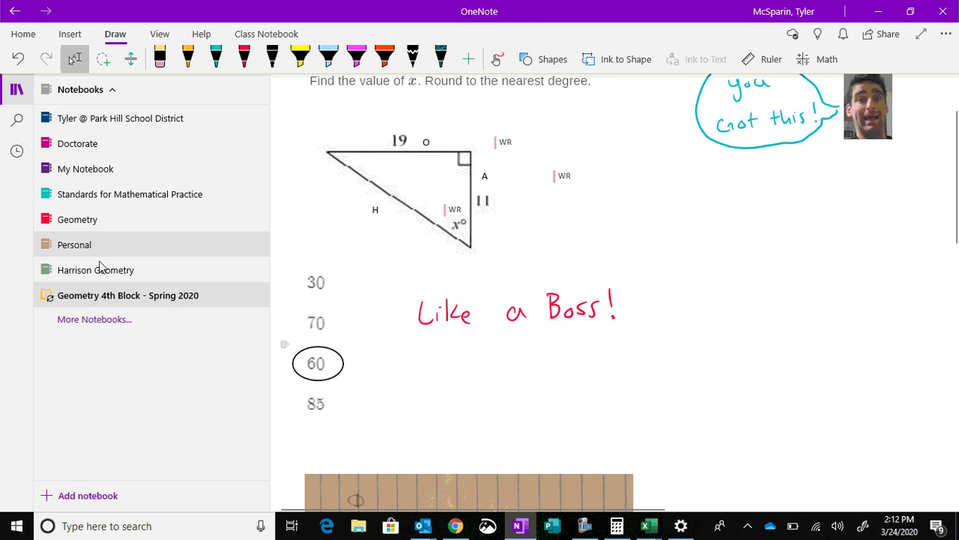
{"action": "left_click", "coordinate": [74, 245]}
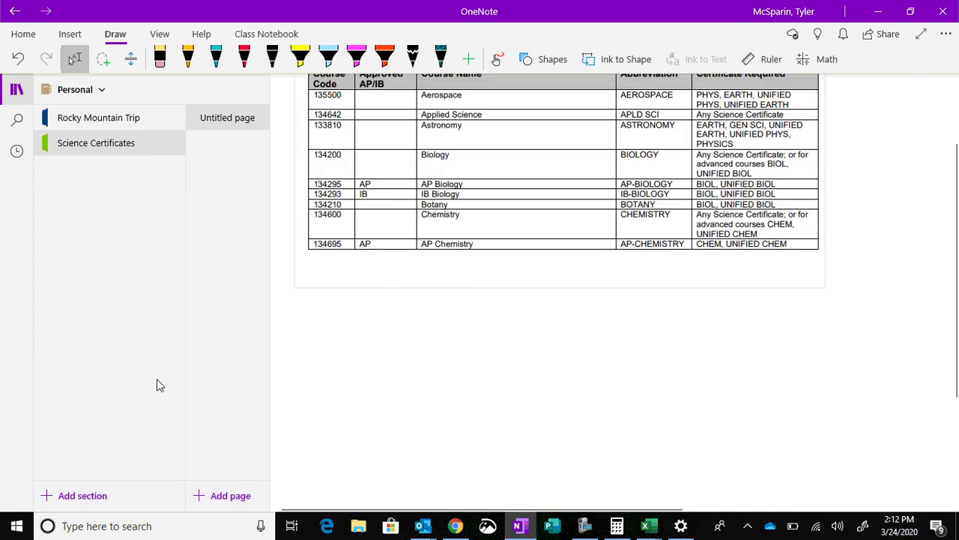
{"action": "left_click", "coordinate": [75, 98]}
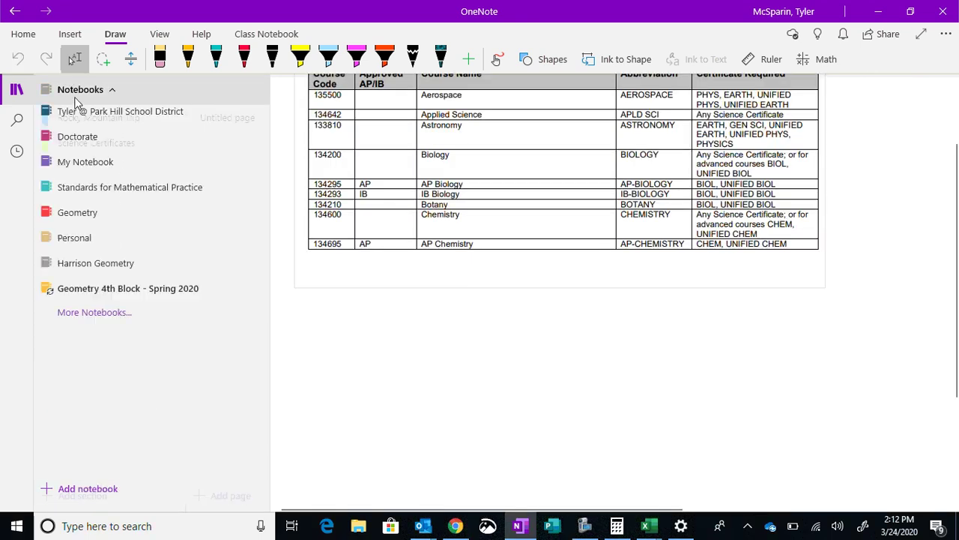
{"action": "left_click", "coordinate": [94, 172]}
Step: Add a blank page to the Videos section and show it in full page view
{"action": "left_click", "coordinate": [82, 268]}
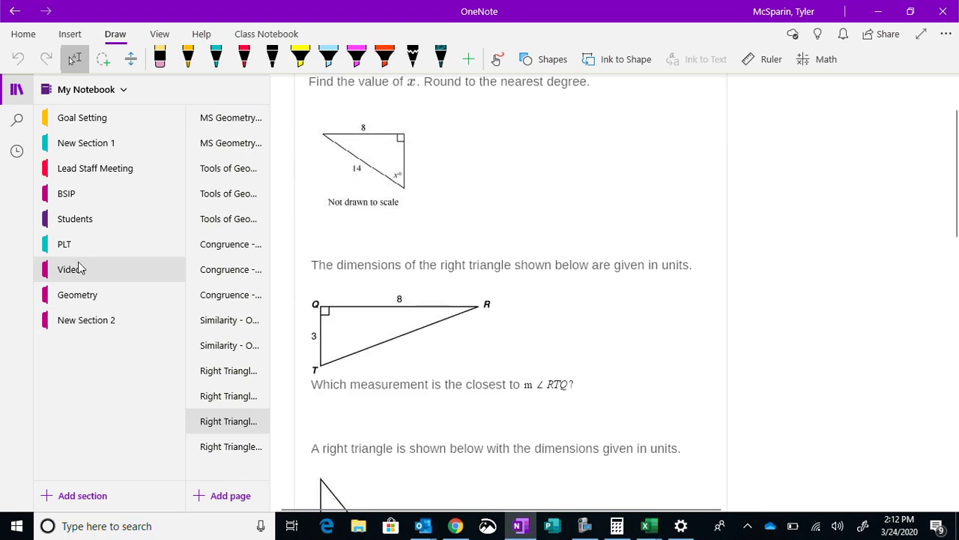
{"action": "left_click", "coordinate": [217, 495]}
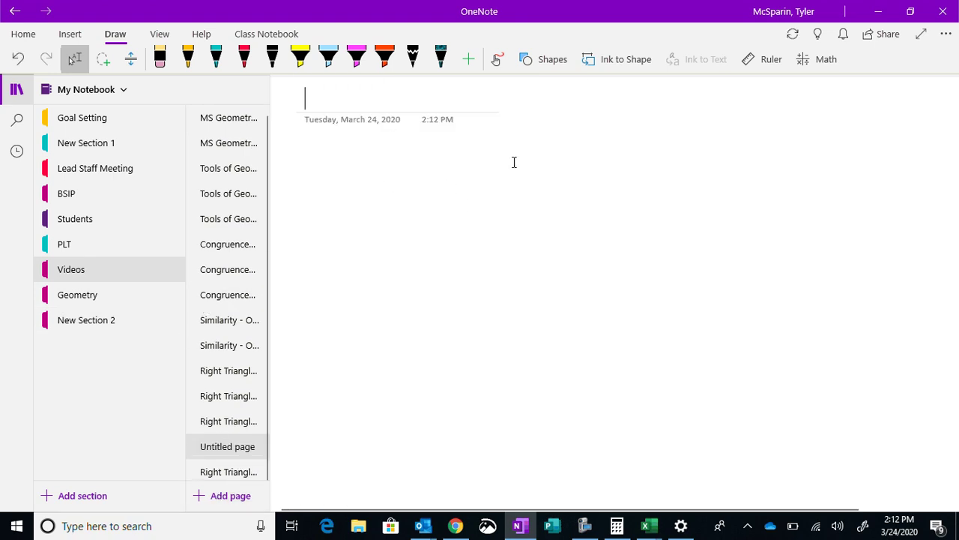
{"action": "left_click", "coordinate": [921, 33]}
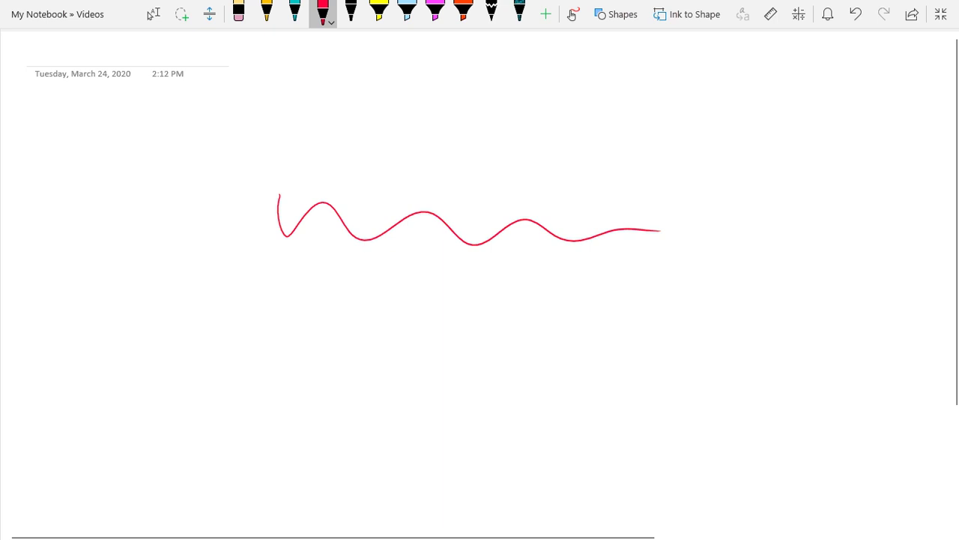
Step: Stop inking, leave full page view, minimize OneNote and bring up the screen recorder over WeVideo
{"action": "key", "text": "Escape"}
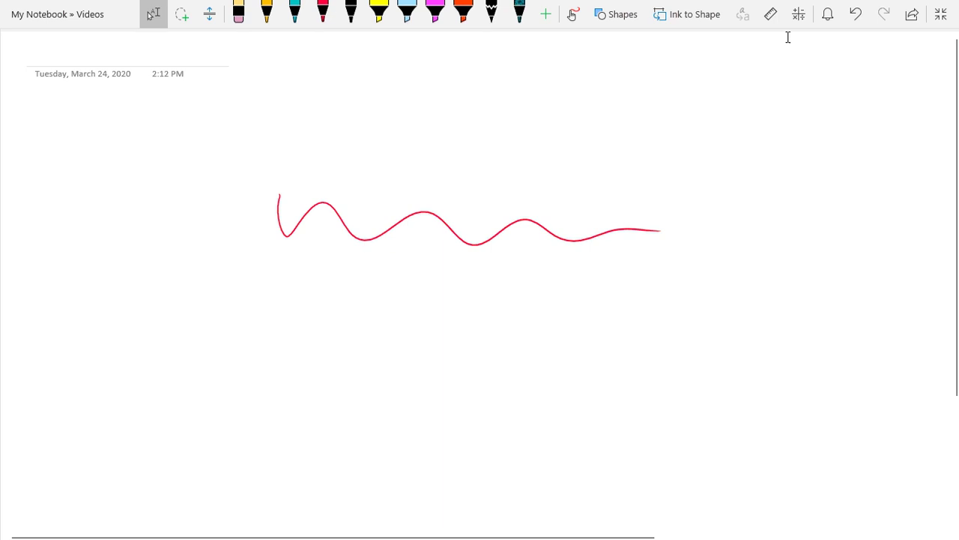
{"action": "left_click", "coordinate": [940, 14]}
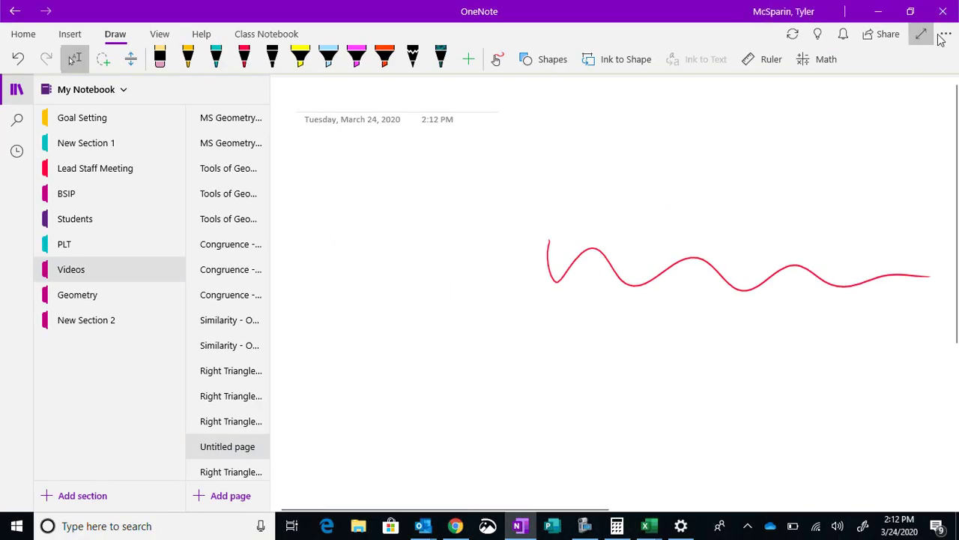
{"action": "left_click", "coordinate": [881, 15]}
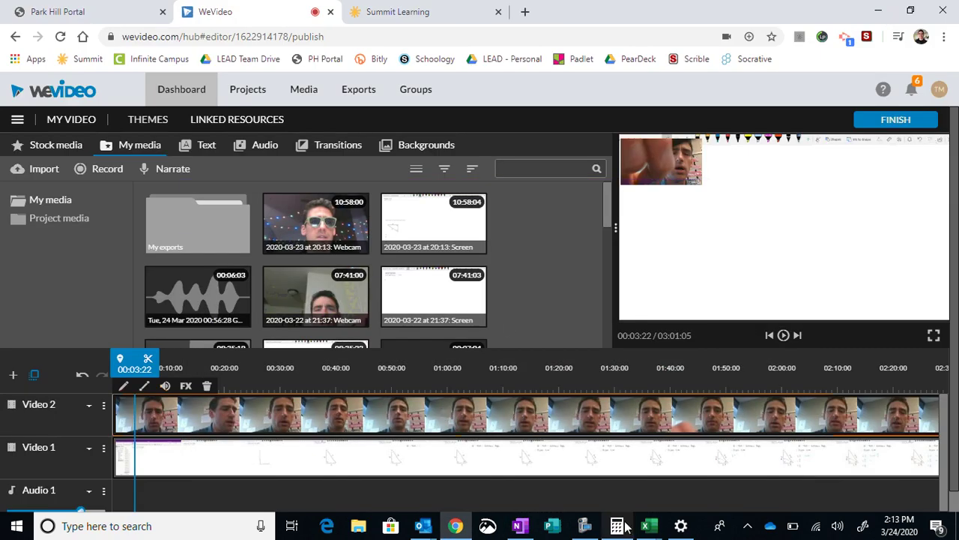
{"action": "left_click", "coordinate": [580, 527]}
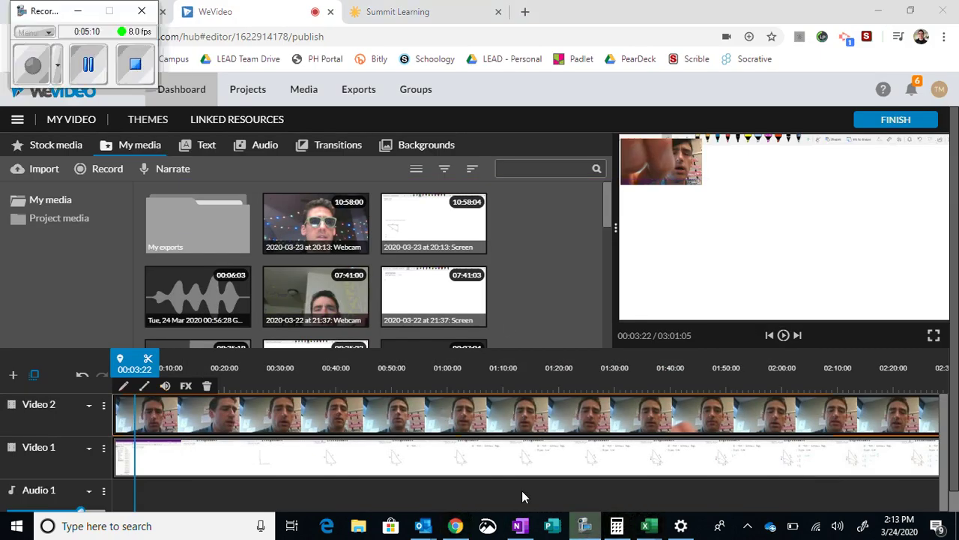